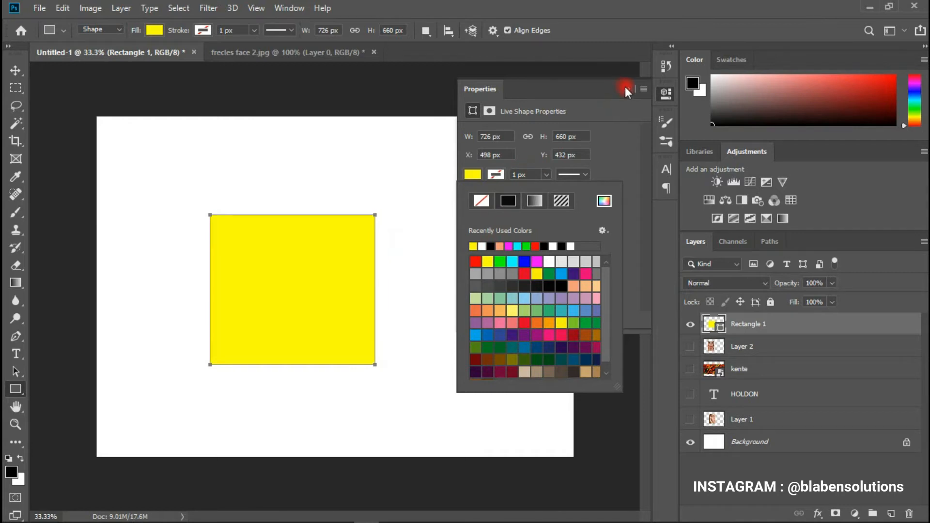
Show Layer 2, place it directly above Rectangle 1 in the layer order, and centre the face photo over the yellow rectangle
{"action": "left_click", "coordinate": [16, 74]}
{"action": "left_click", "coordinate": [689, 347]}
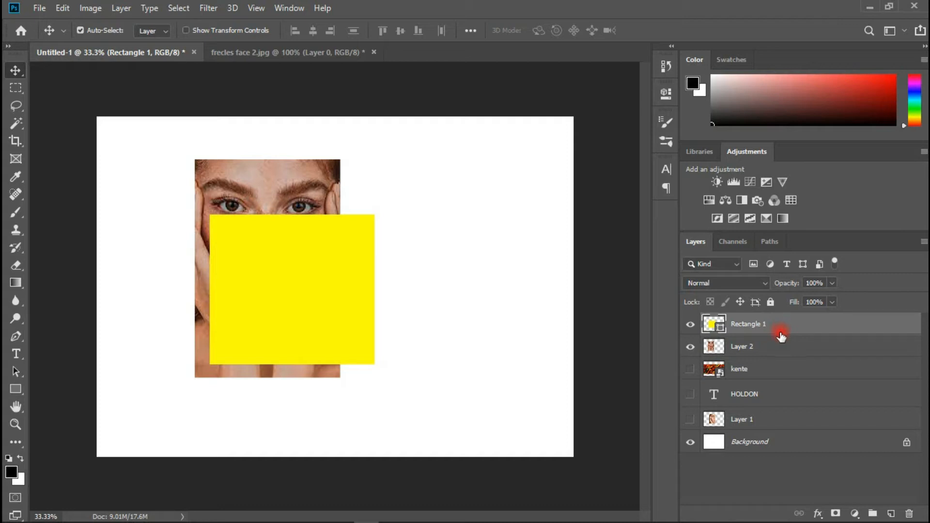
{"action": "left_click_drag", "start_coordinate": [764, 347], "coordinate": [769, 325]}
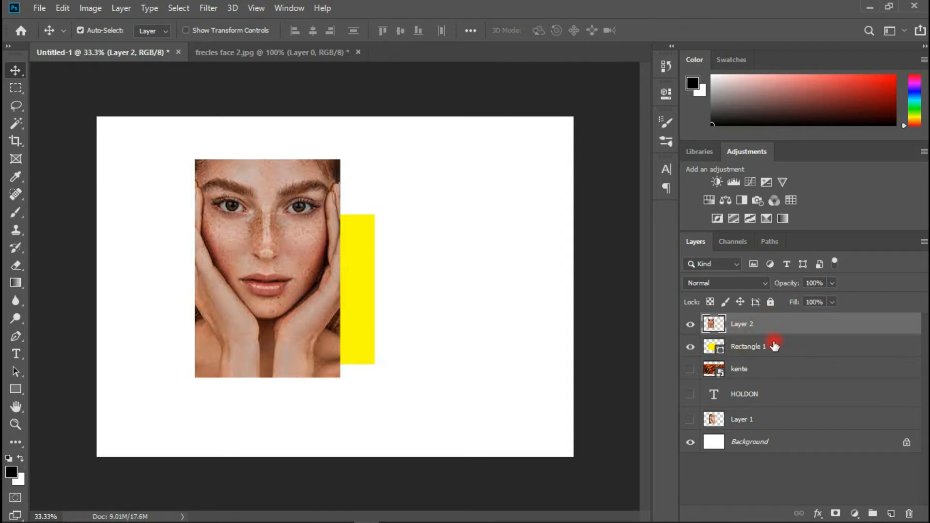
{"action": "left_click_drag", "start_coordinate": [268, 270], "coordinate": [294, 281]}
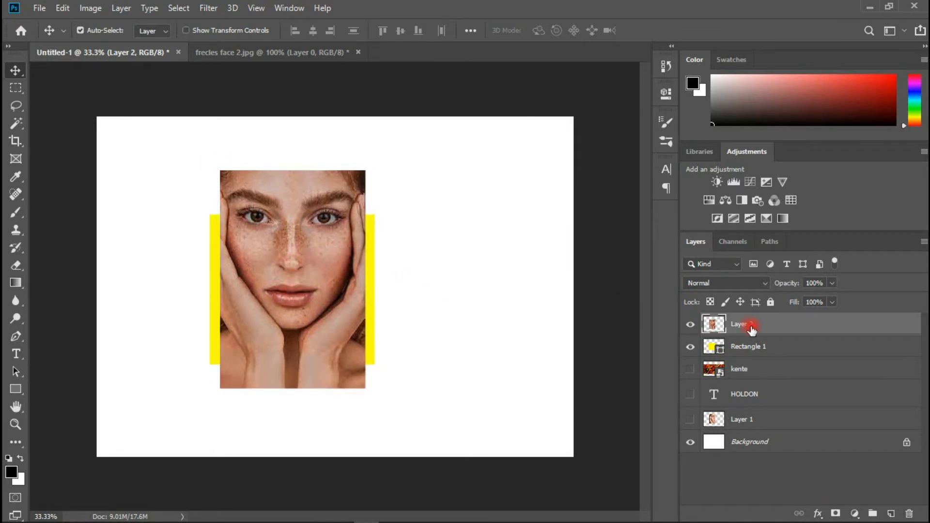
Clip Layer 2 to Rectangle 1, then enlarge the photo to about 126% and reposition the face to fill the rectangle
{"action": "right_click", "coordinate": [776, 328]}
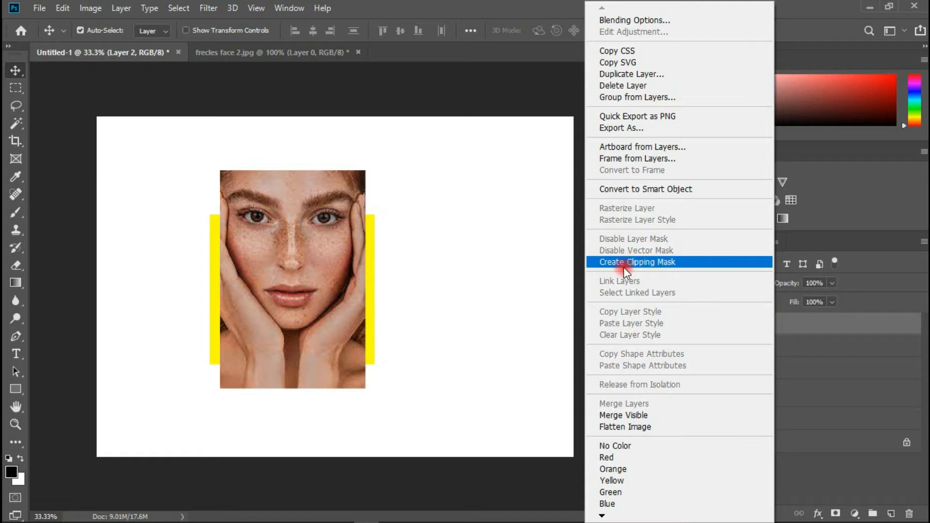
{"action": "left_click", "coordinate": [650, 262]}
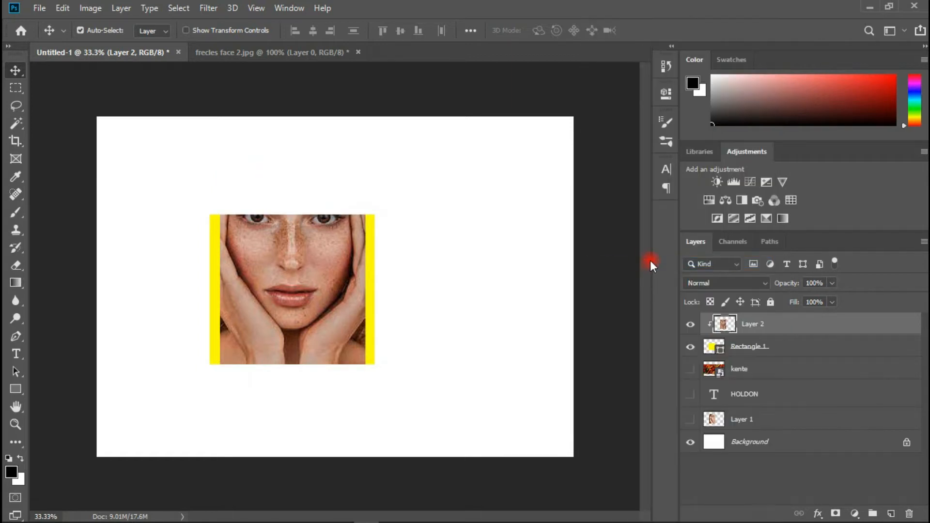
{"action": "left_click_drag", "start_coordinate": [310, 284], "coordinate": [314, 328]}
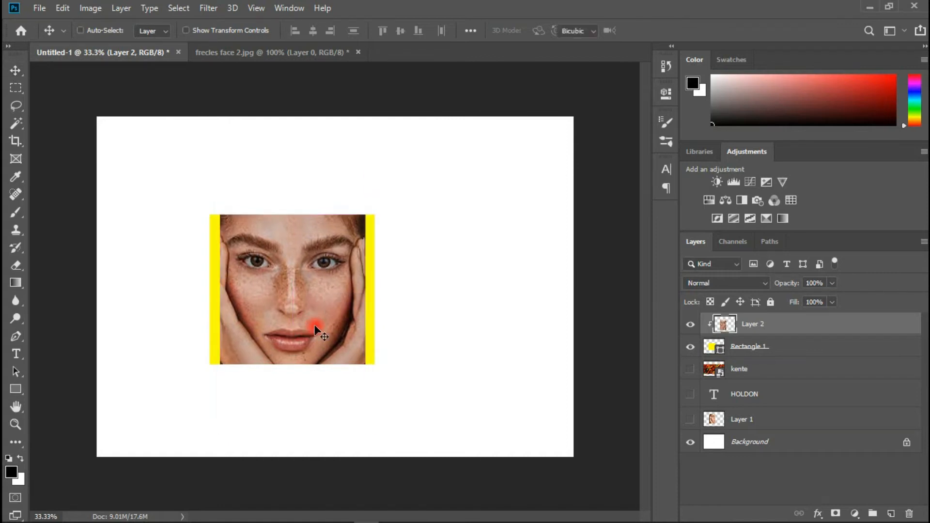
{"action": "key", "text": "ctrl+t"}
{"action": "left_click_drag", "start_coordinate": [365, 215], "coordinate": [391, 190]}
{"action": "left_click_drag", "start_coordinate": [334, 256], "coordinate": [338, 244]}
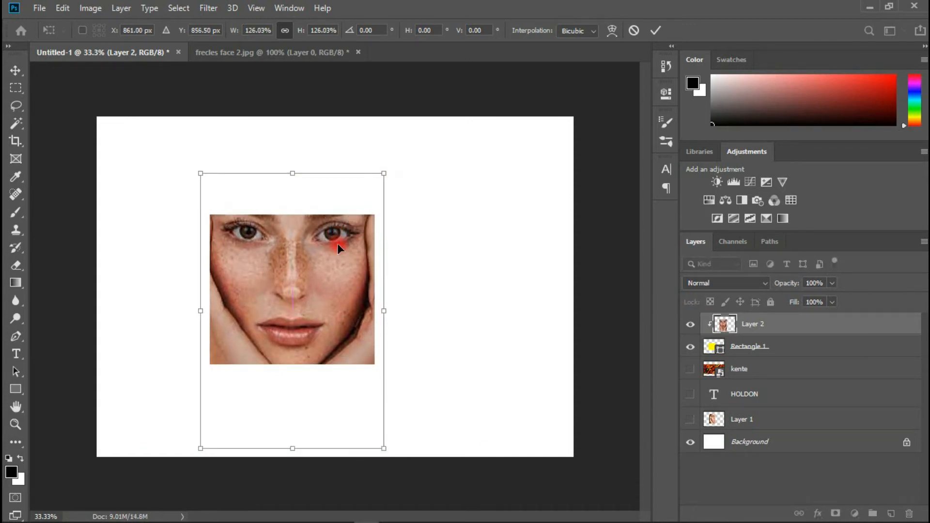
{"action": "key", "text": "Return"}
{"action": "mouse_move", "coordinate": [334, 333]}
{"action": "left_mouse_down"}
{"action": "mouse_move", "coordinate": [316, 306]}
{"action": "mouse_move", "coordinate": [344, 339]}
{"action": "mouse_move", "coordinate": [326, 316]}
{"action": "mouse_move", "coordinate": [343, 317]}
{"action": "left_mouse_up"}
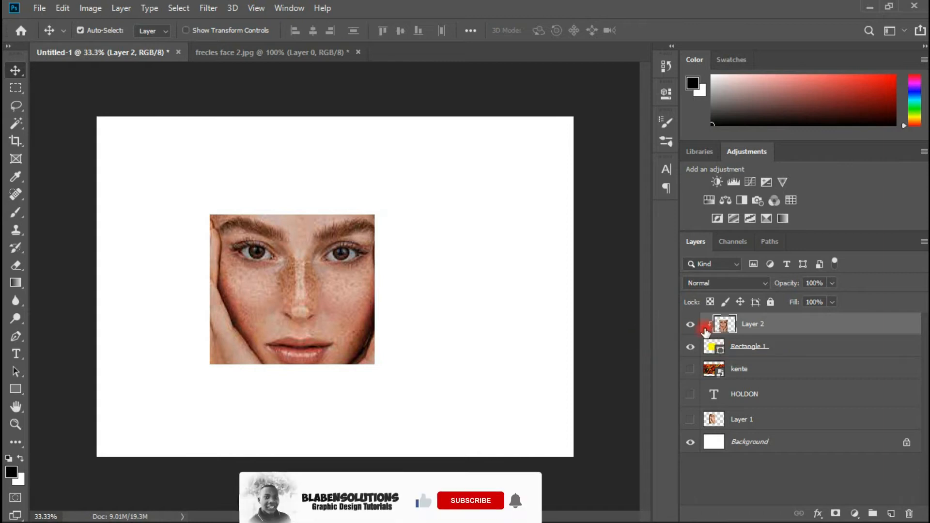
Release Layer 2's clipping mask and move the photo and the yellow rectangle apart, to opposite sides of the canvas
{"action": "right_click", "coordinate": [777, 328]}
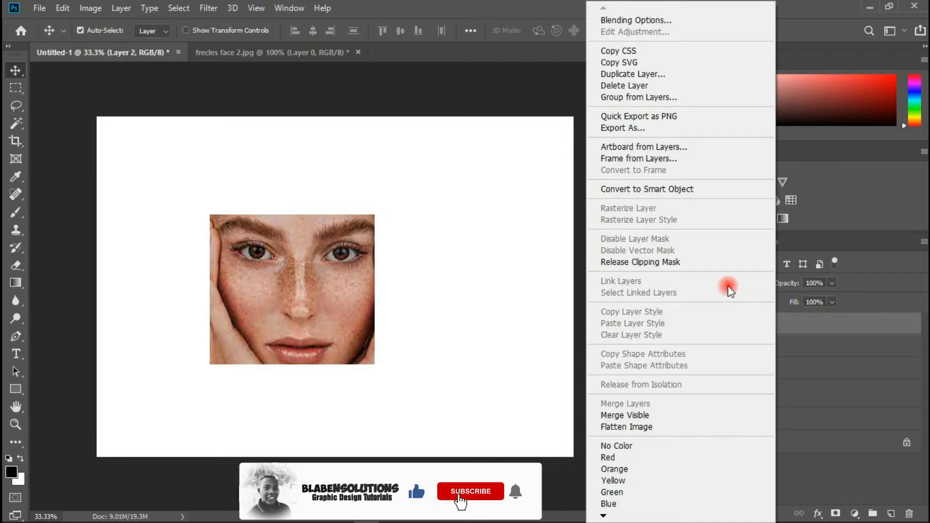
{"action": "left_click", "coordinate": [651, 265]}
{"action": "left_click_drag", "start_coordinate": [363, 245], "coordinate": [502, 219]}
{"action": "left_click_drag", "start_coordinate": [282, 308], "coordinate": [219, 279]}
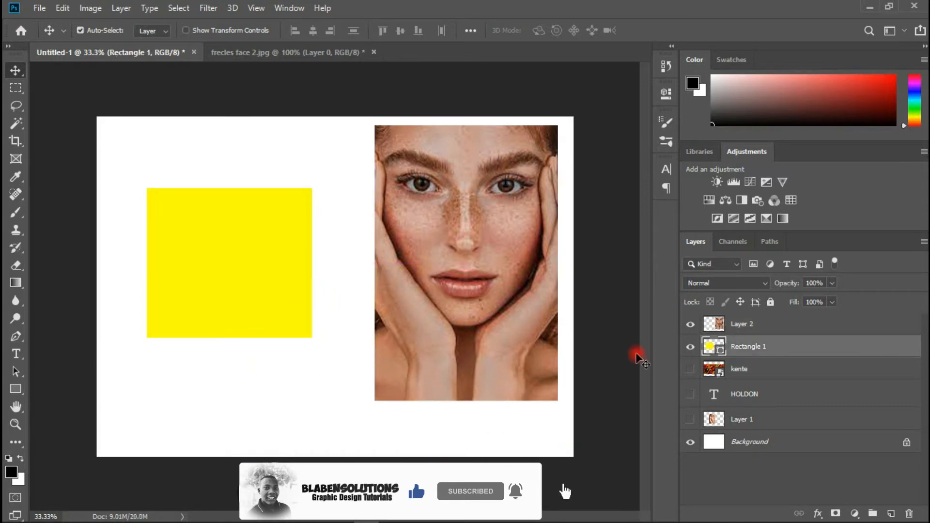
Hide Layer 2 and scale the yellow rectangle down to less than half its size on the canvas
{"action": "left_click", "coordinate": [691, 331]}
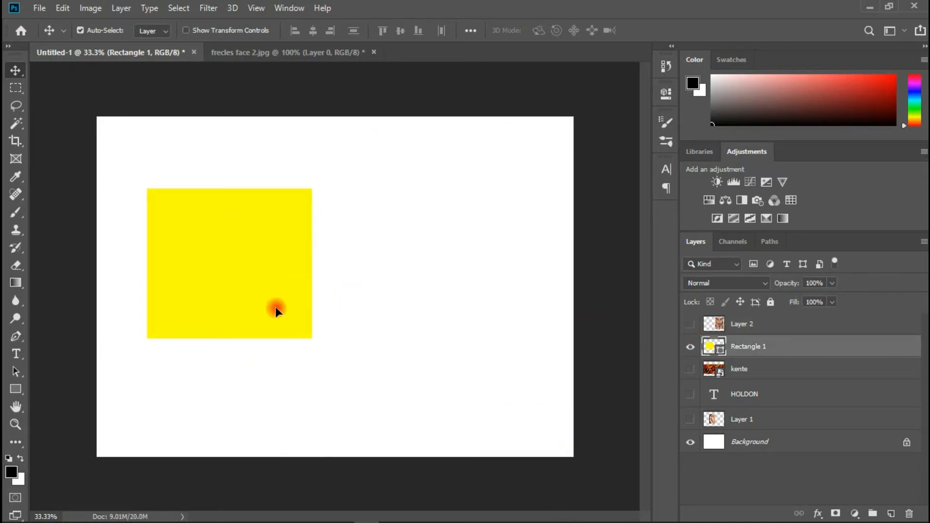
{"action": "left_click_drag", "start_coordinate": [257, 298], "coordinate": [280, 310]}
{"action": "key", "text": "ctrl+t"}
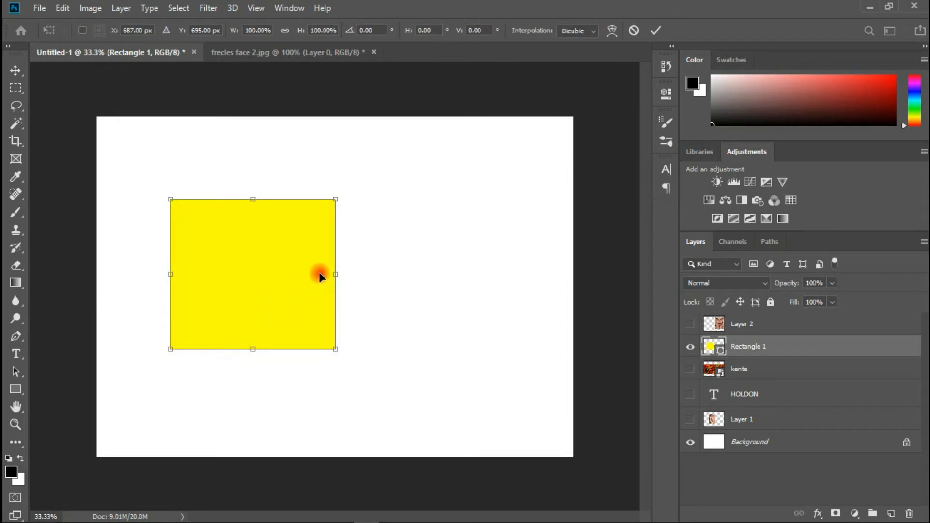
{"action": "left_click_drag", "start_coordinate": [337, 199], "coordinate": [365, 229]}
{"action": "double_click", "coordinate": [273, 266]}
Duplicate the small yellow rectangle to make four and arrange them in two columns, with the second column slightly lower
{"action": "left_click_drag", "start_coordinate": [336, 256], "coordinate": [354, 349]}
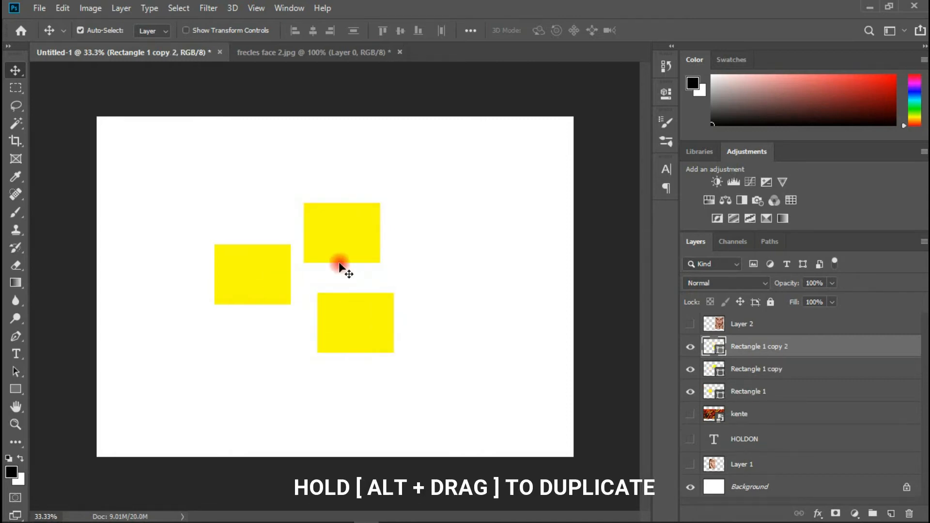
{"action": "left_click_drag", "start_coordinate": [354, 246], "coordinate": [264, 201]}
{"action": "mouse_move", "coordinate": [339, 213]}
{"action": "left_mouse_down"}
{"action": "mouse_move", "coordinate": [328, 202]}
{"action": "mouse_move", "coordinate": [340, 204]}
{"action": "left_mouse_up"}
{"action": "left_click_drag", "start_coordinate": [283, 252], "coordinate": [261, 252]}
{"action": "left_click_drag", "start_coordinate": [331, 291], "coordinate": [261, 252]}
{"action": "mouse_move", "coordinate": [316, 285]}
{"action": "left_mouse_down"}
{"action": "mouse_move", "coordinate": [312, 266]}
{"action": "mouse_move", "coordinate": [311, 278]}
{"action": "left_mouse_up"}
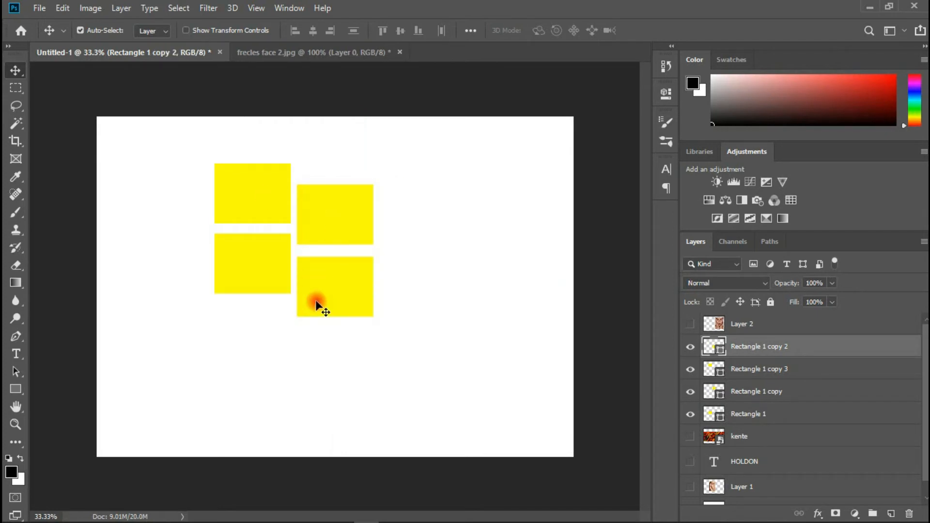
Show Layer 2 and move the face photo over the group of yellow rectangles
{"action": "left_click", "coordinate": [690, 325]}
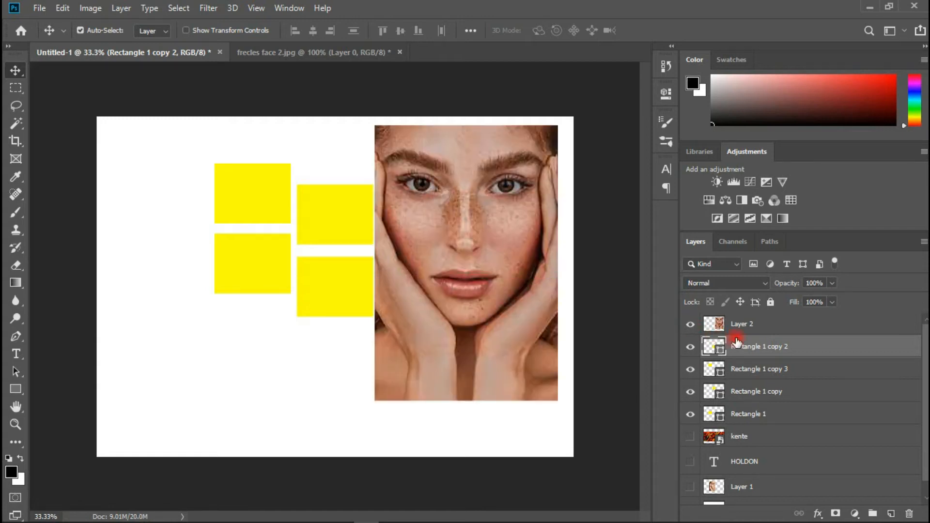
{"action": "left_click_drag", "start_coordinate": [490, 284], "coordinate": [359, 274]}
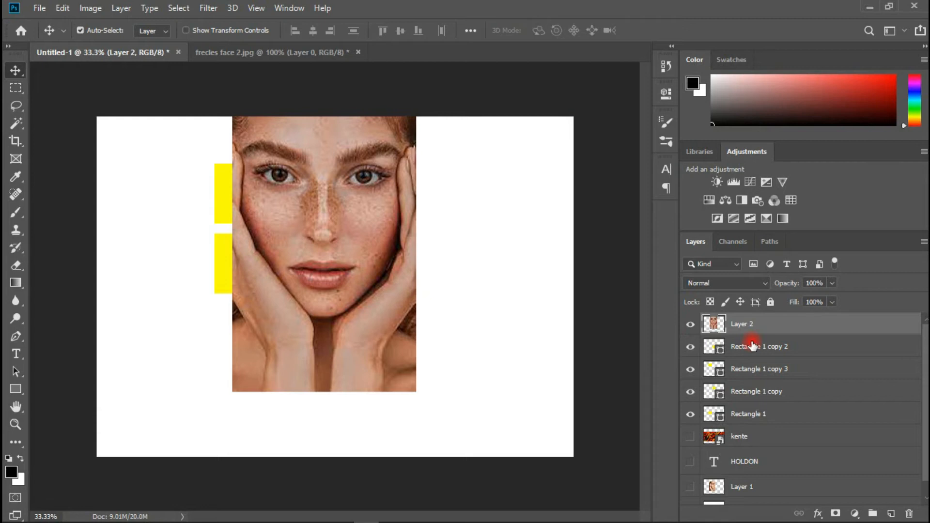
Try clipping Layer 2 to the single Rectangle 1 copy 2 layer and undo it
{"action": "right_click", "coordinate": [768, 329]}
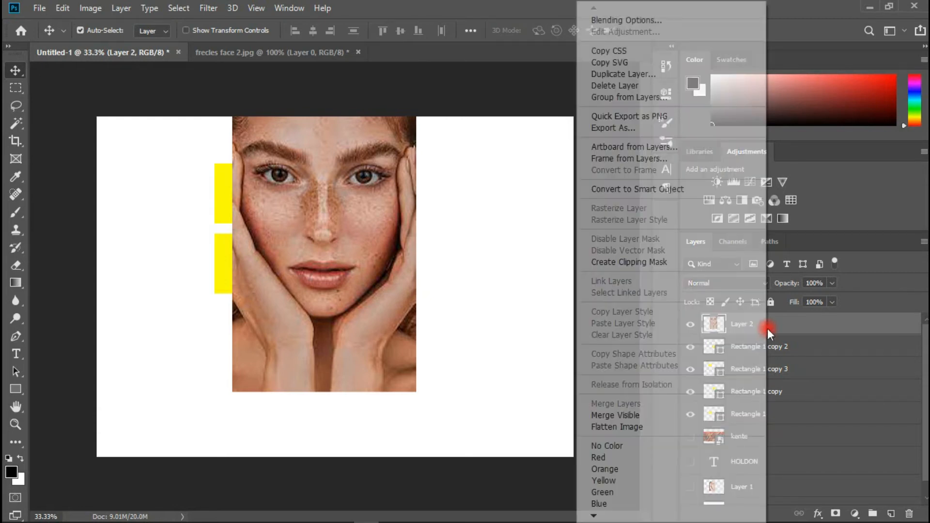
{"action": "left_click", "coordinate": [638, 260]}
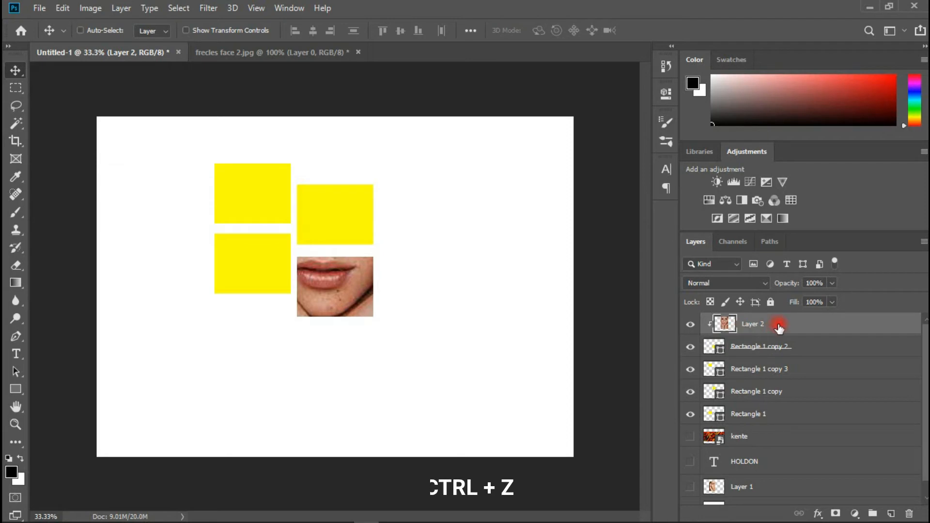
{"action": "key", "text": "ctrl+z"}
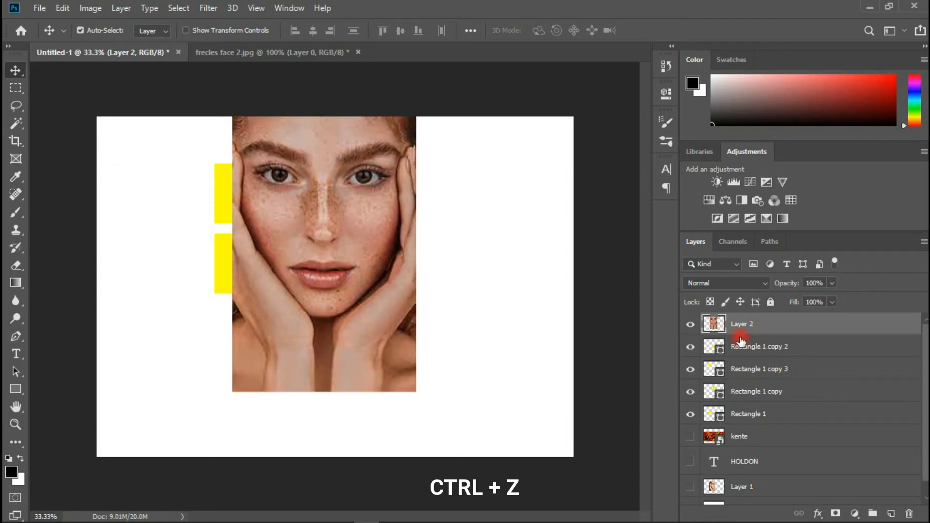
Hide Layer 2, merge the four rectangle layers into one shape layer, and toggle its visibility to check it
{"action": "left_click", "coordinate": [690, 324]}
{"action": "left_click", "coordinate": [743, 357]}
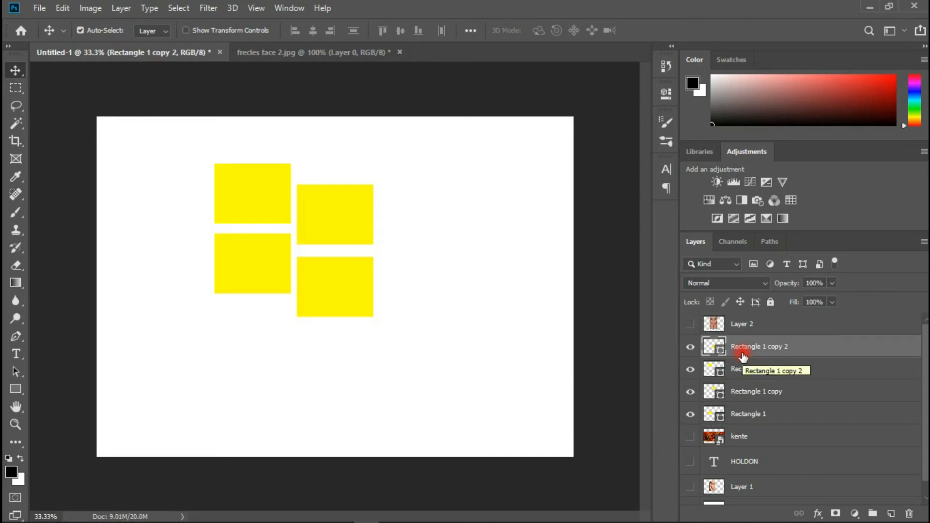
{"action": "left_click", "coordinate": [743, 413], "text": "shift"}
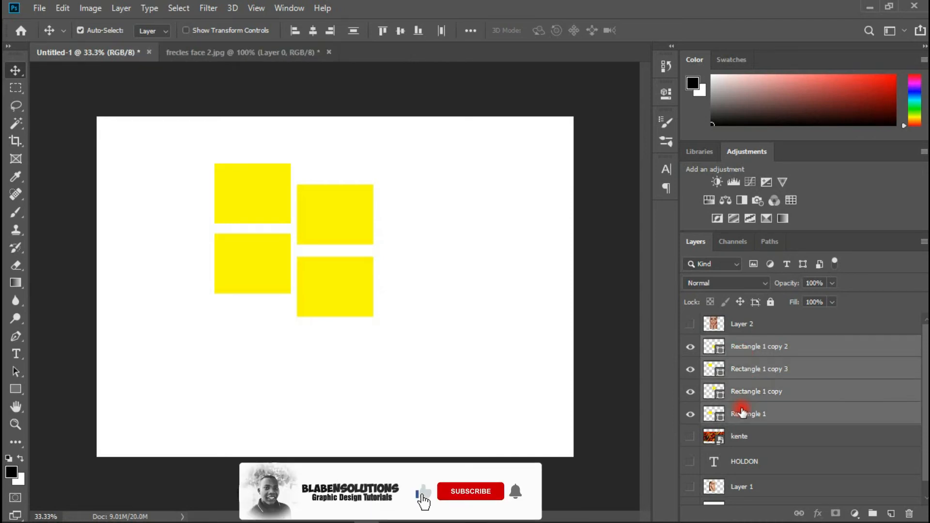
{"action": "right_click", "coordinate": [758, 361]}
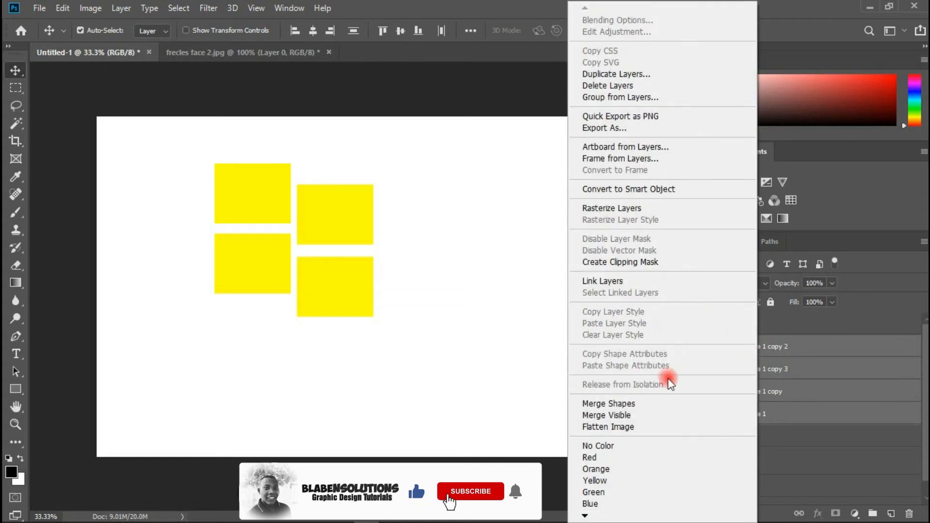
{"action": "left_click", "coordinate": [633, 404]}
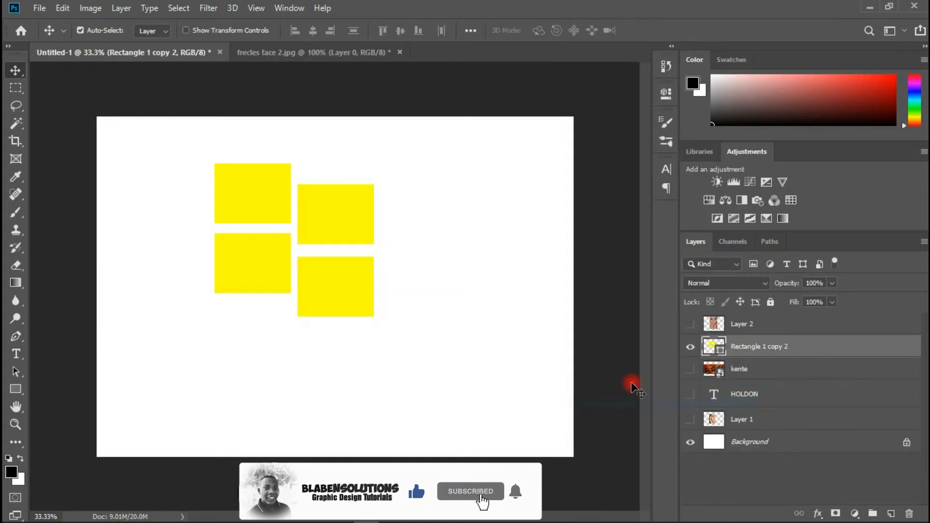
{"action": "left_click", "coordinate": [690, 347]}
{"action": "left_click", "coordinate": [690, 347]}
Show Layer 2, clip it to the merged rectangles, and shift the photo so the face fills all four
{"action": "left_click", "coordinate": [691, 324]}
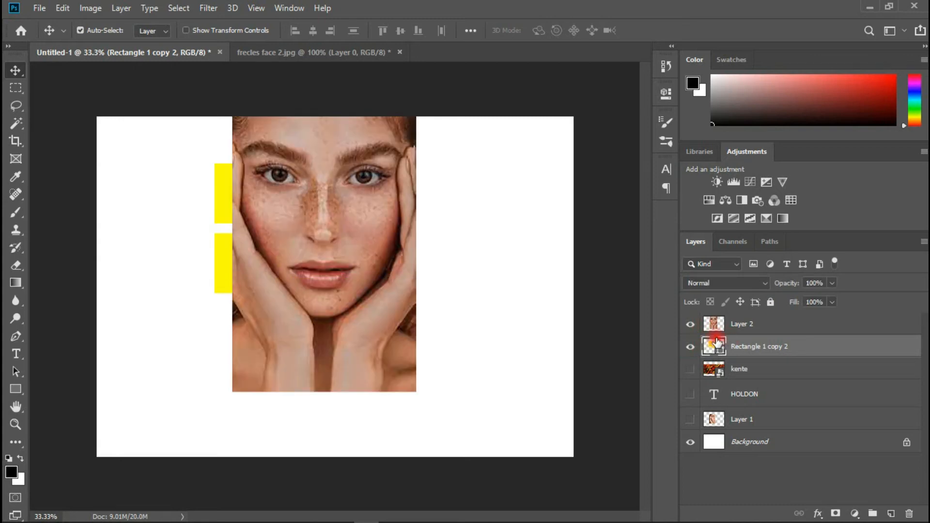
{"action": "left_click", "coordinate": [741, 332]}
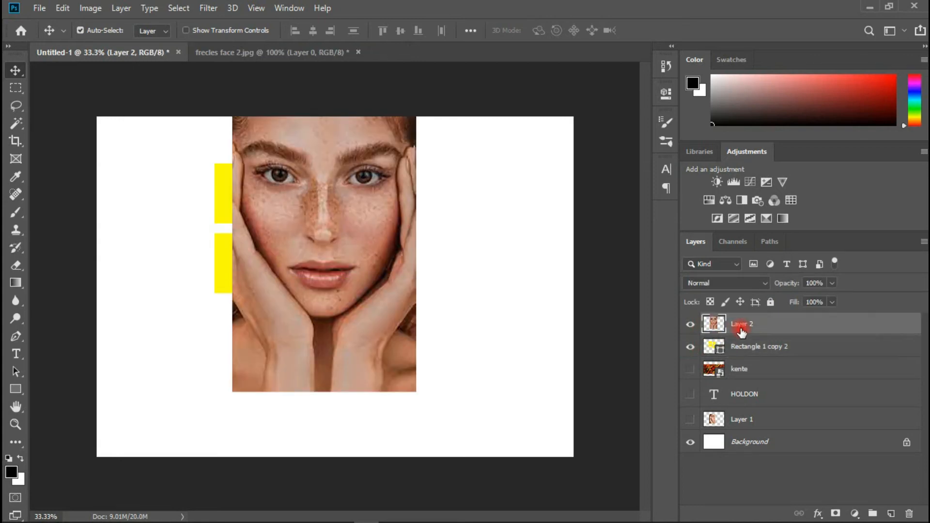
{"action": "right_click", "coordinate": [758, 325]}
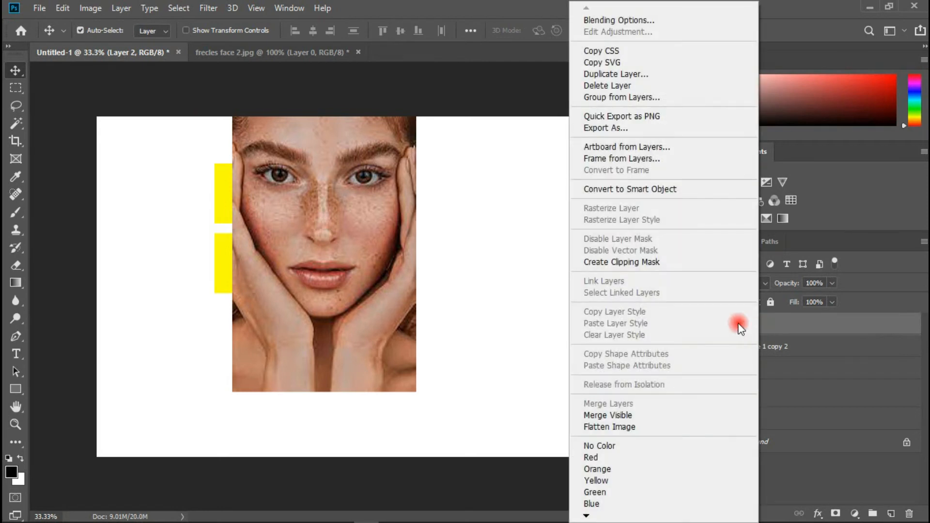
{"action": "left_click", "coordinate": [641, 263]}
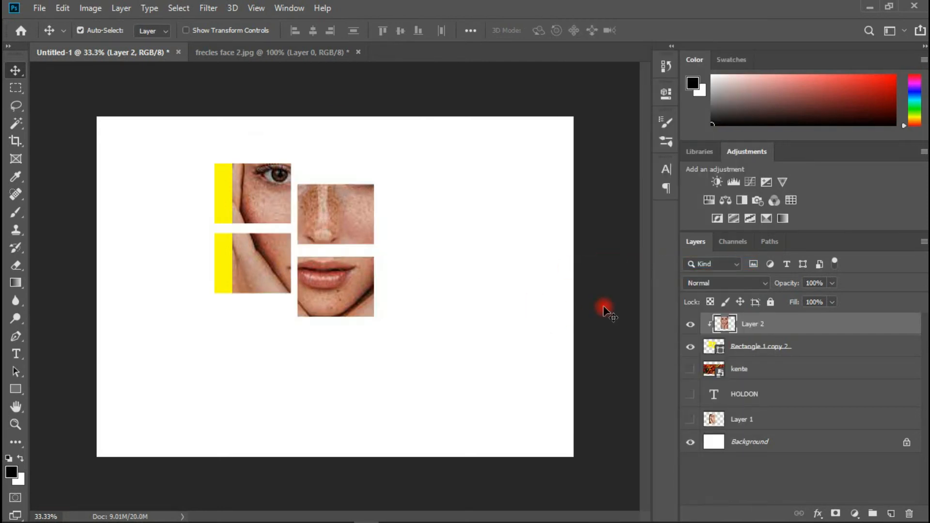
{"action": "left_click_drag", "start_coordinate": [324, 274], "coordinate": [319, 273]}
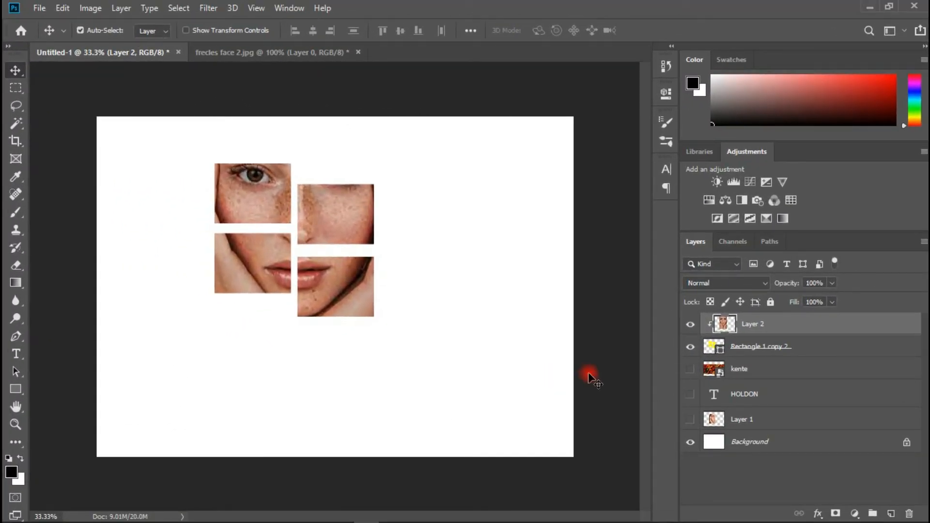
Hide Layer 2 and the merged rectangles, show the HOLDON text layer, and move the text down to mid-canvas
{"action": "left_click_drag", "start_coordinate": [692, 356], "coordinate": [670, 347]}
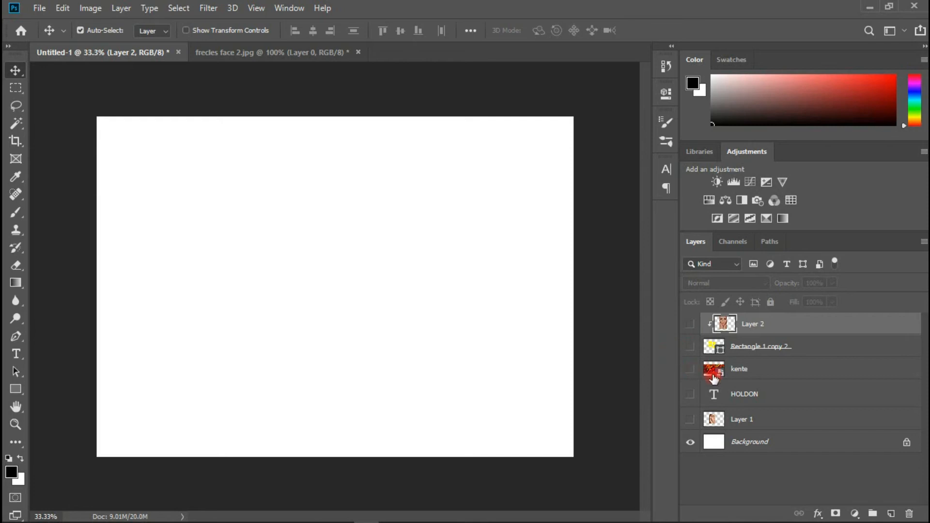
{"action": "left_click", "coordinate": [696, 395]}
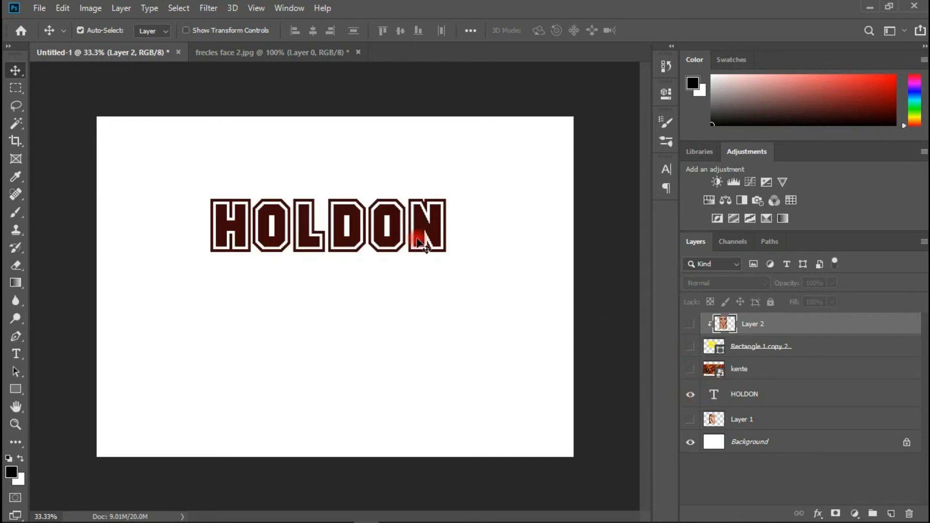
{"action": "left_click", "coordinate": [414, 245]}
{"action": "mouse_move", "coordinate": [420, 253]}
{"action": "left_mouse_down"}
{"action": "mouse_move", "coordinate": [410, 291]}
{"action": "mouse_move", "coordinate": [424, 270]}
{"action": "left_mouse_up"}
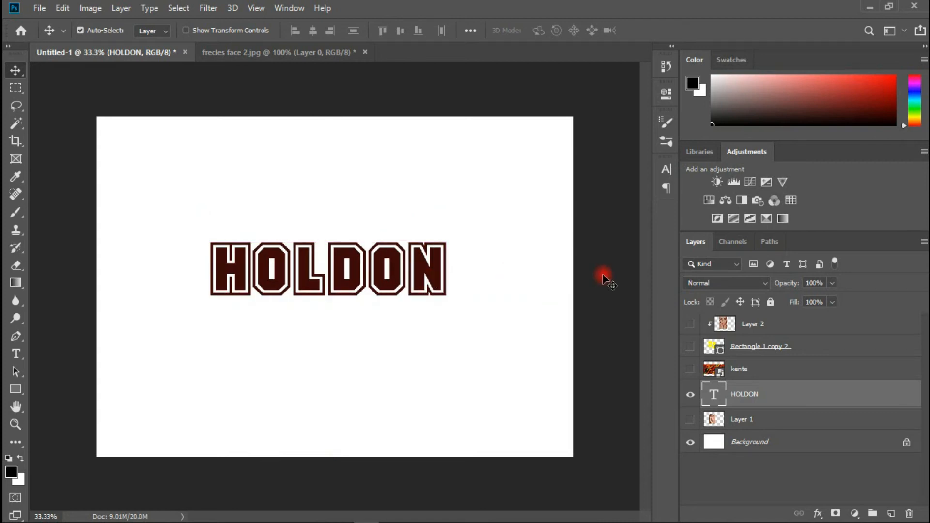
Show the kente layer, position the fabric image over the HOLDON text, and clip it to the text layer
{"action": "left_click", "coordinate": [688, 370]}
{"action": "left_click_drag", "start_coordinate": [385, 314], "coordinate": [403, 301]}
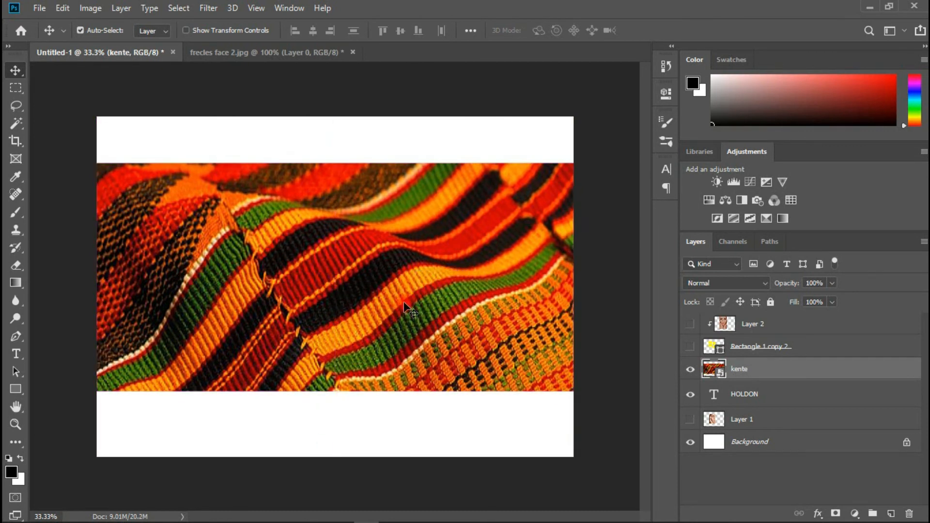
{"action": "left_click", "coordinate": [688, 392]}
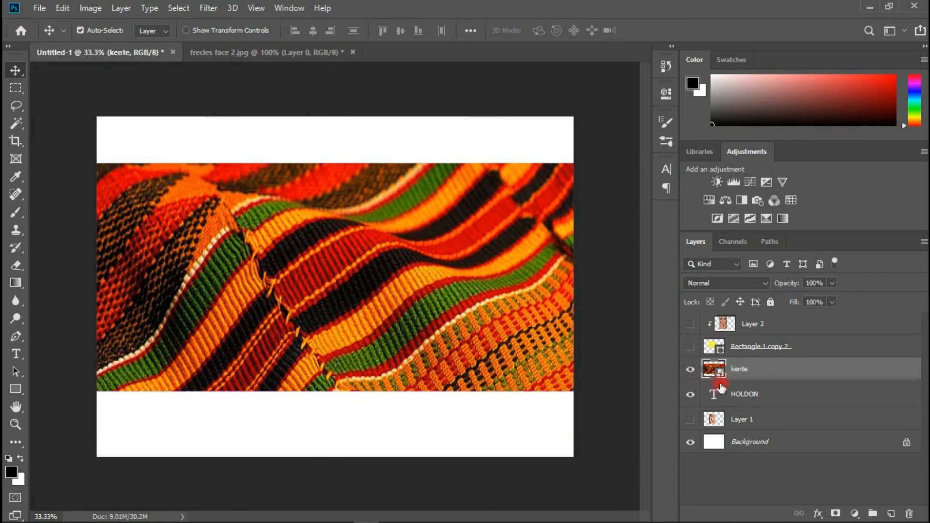
{"action": "right_click", "coordinate": [754, 373]}
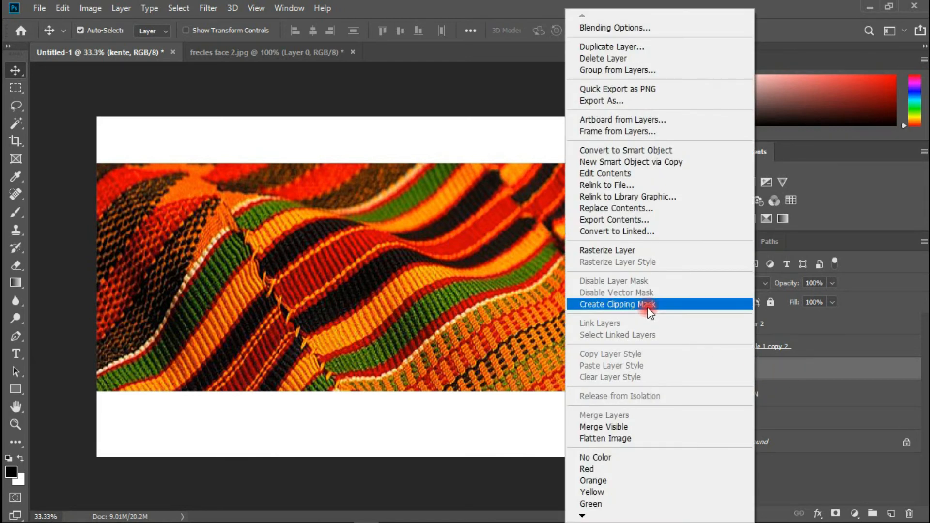
{"action": "left_click", "coordinate": [647, 307]}
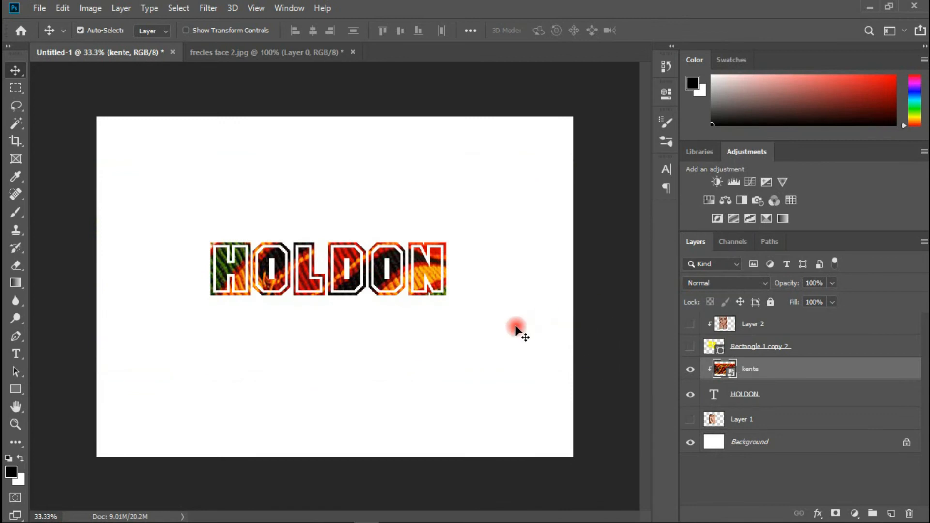
Shift the clipped kente image within the HOLDON text so a different part of the fabric fills the letters
{"action": "mouse_move", "coordinate": [423, 277]}
{"action": "left_mouse_down"}
{"action": "mouse_move", "coordinate": [339, 266]}
{"action": "mouse_move", "coordinate": [316, 274]}
{"action": "mouse_move", "coordinate": [368, 272]}
{"action": "mouse_move", "coordinate": [390, 235]}
{"action": "mouse_move", "coordinate": [427, 262]}
{"action": "left_mouse_up"}
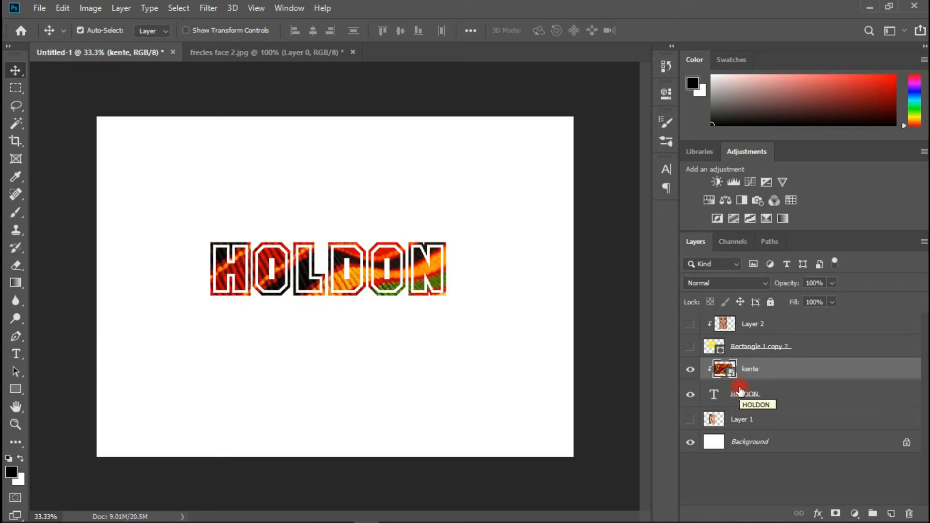
{"action": "left_click_drag", "start_coordinate": [22, 387], "coordinate": [106, 438]}
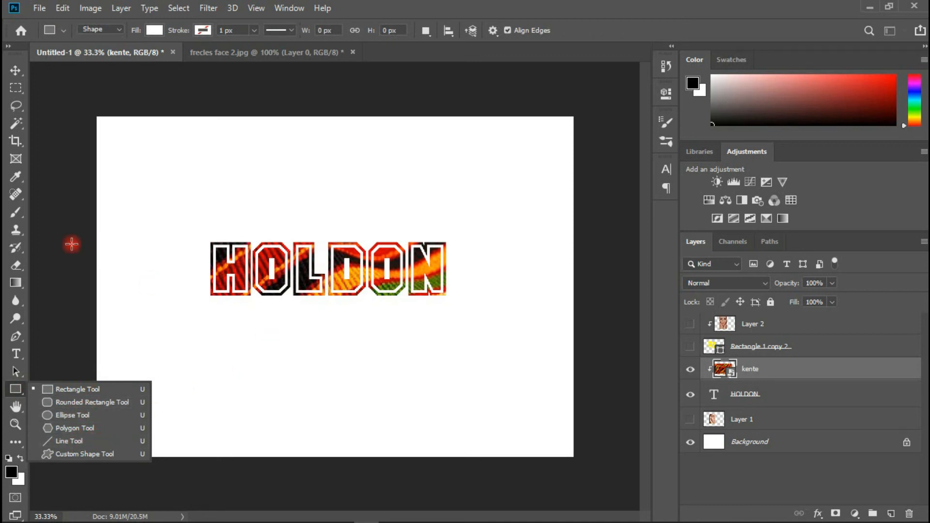
{"action": "left_click", "coordinate": [13, 74]}
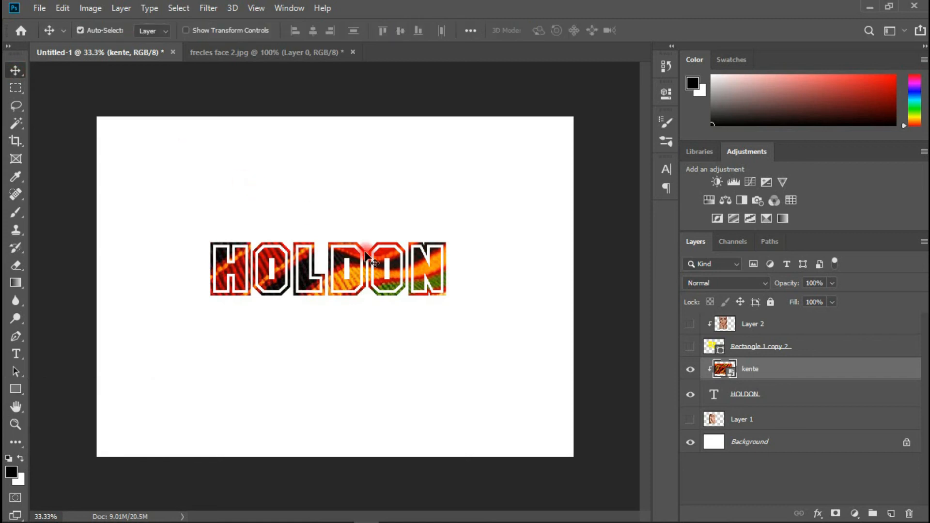
{"action": "left_click", "coordinate": [440, 304]}
Release the kente layer's clipping mask and clip the layer to the HOLDON text again
{"action": "right_click", "coordinate": [752, 377]}
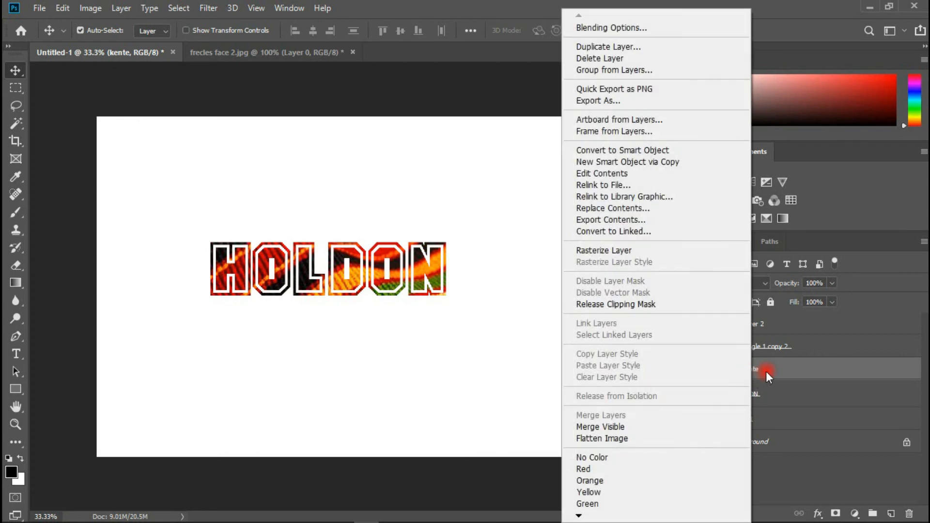
{"action": "left_click", "coordinate": [645, 306]}
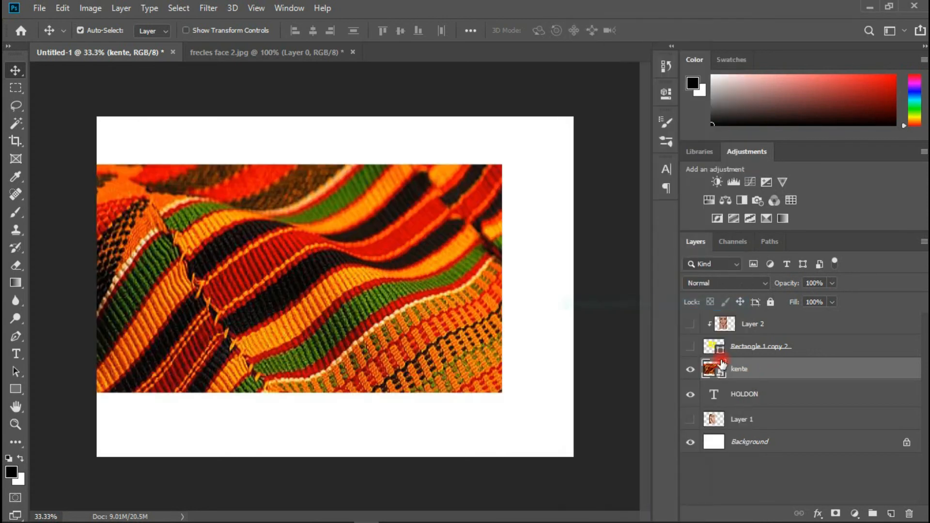
{"action": "left_click", "coordinate": [767, 380], "text": "alt"}
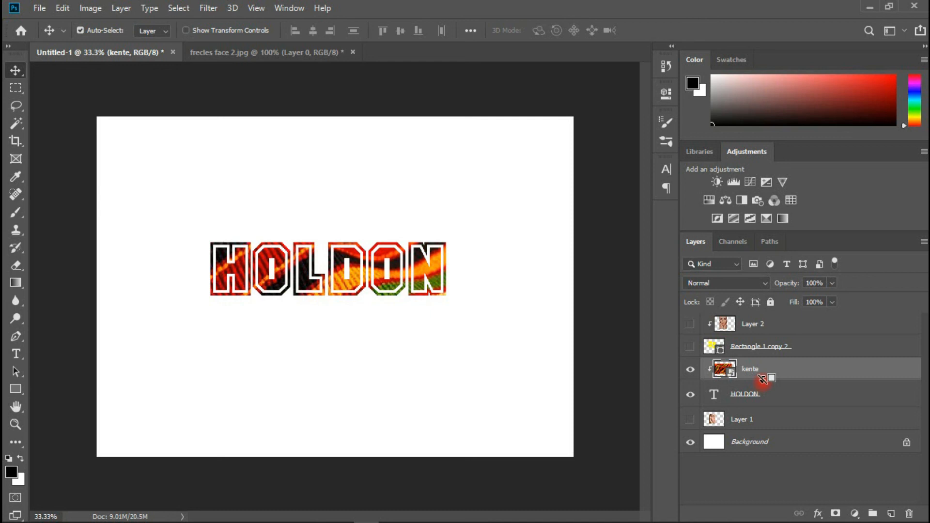
Unclip the kente layer, move the fabric image right and slightly down over the text, and clip it back to the HOLDON layer
{"action": "left_click", "coordinate": [763, 378], "text": "alt"}
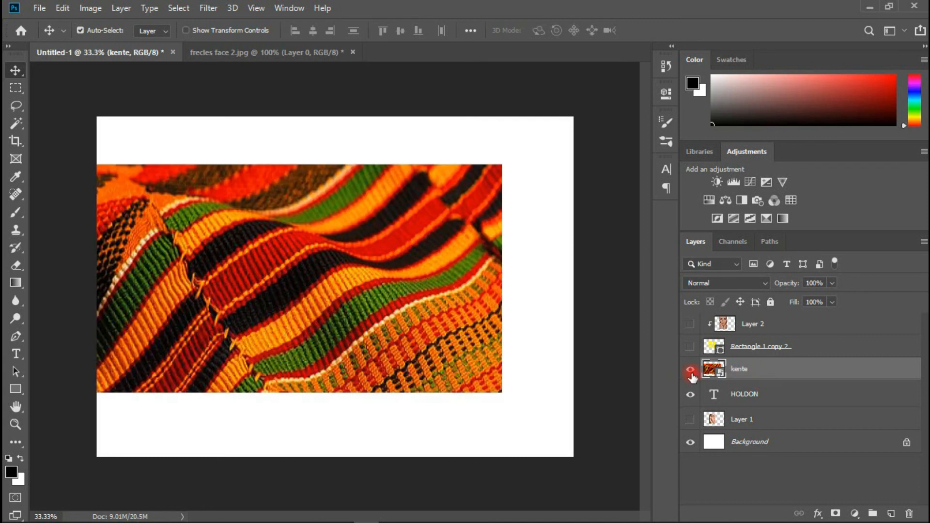
{"action": "left_click_drag", "start_coordinate": [399, 312], "coordinate": [445, 320]}
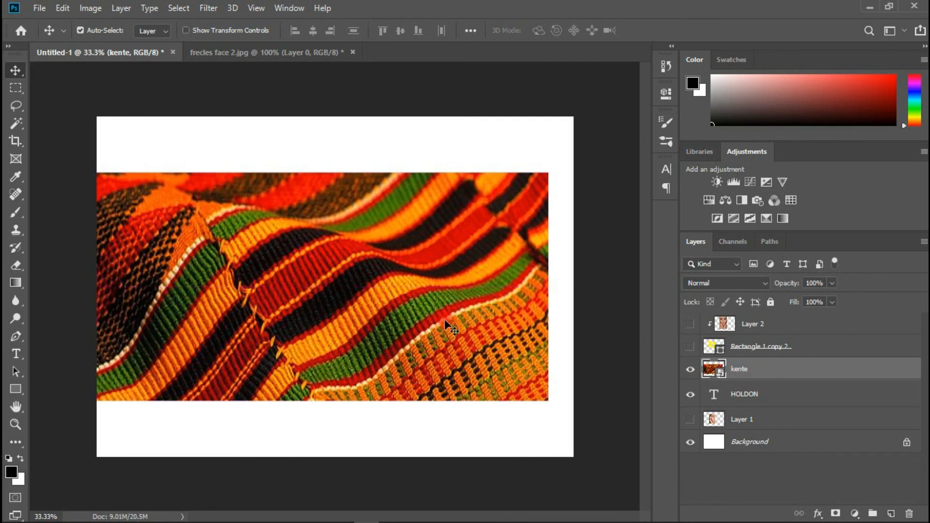
{"action": "left_click", "coordinate": [745, 374], "text": "alt"}
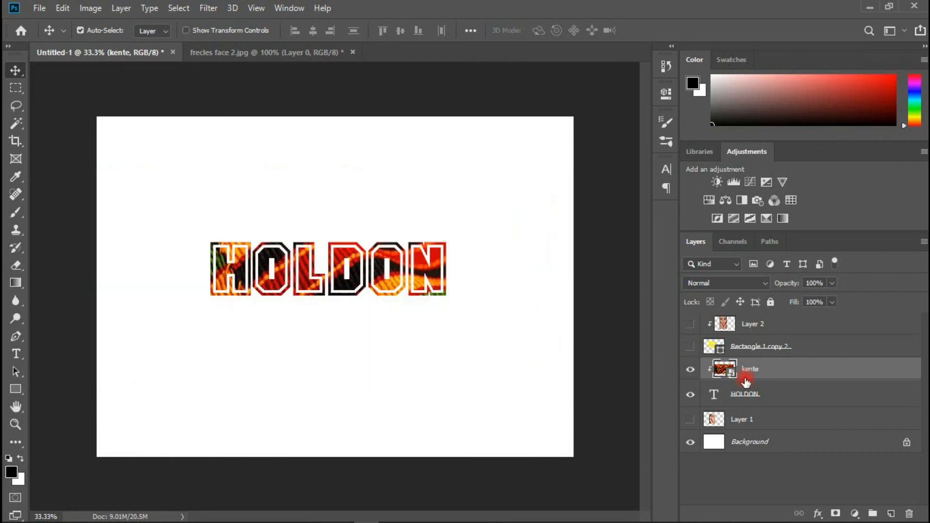